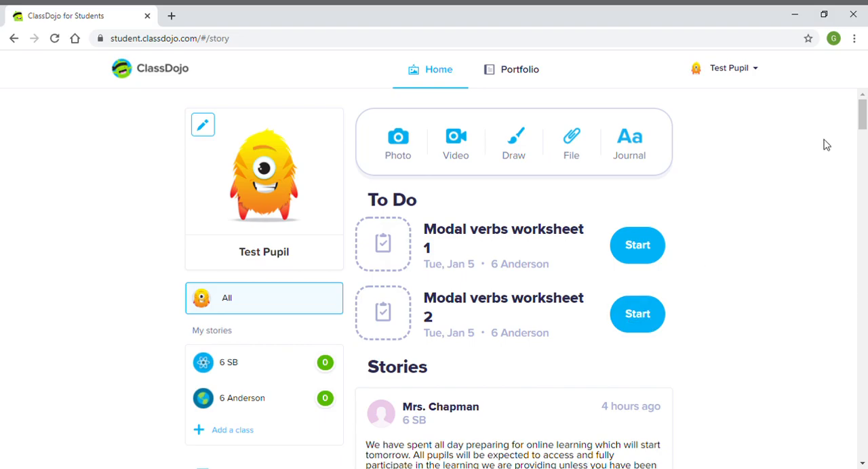
- Start the Modal verbs worksheet 1 assignment from the to-do list and enlarge the worksheet to a readable size
mouse_move(862, 115)
mouse_down()
mouse_move(865, 252)
mouse_move(865, 109)
mouse_up()
click(644, 245)
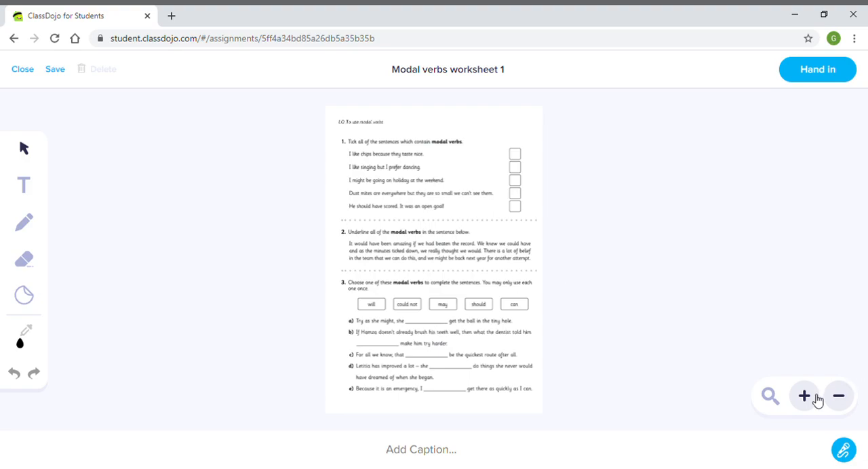
click(804, 400)
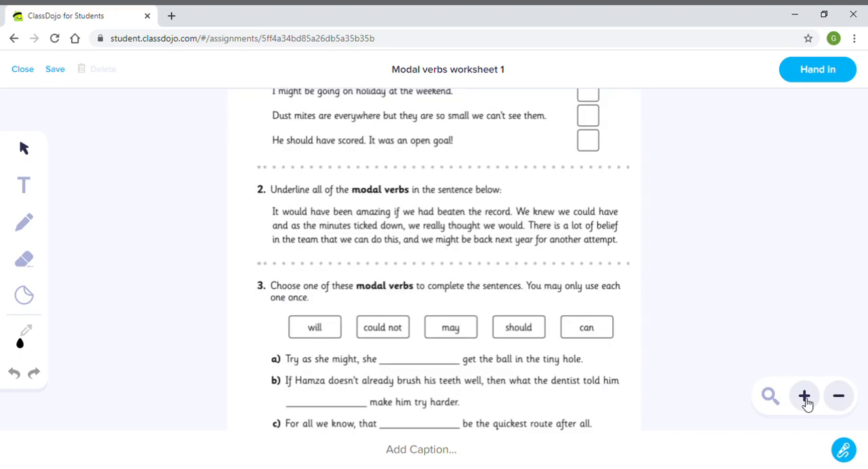
click(804, 400)
click(838, 397)
click(806, 398)
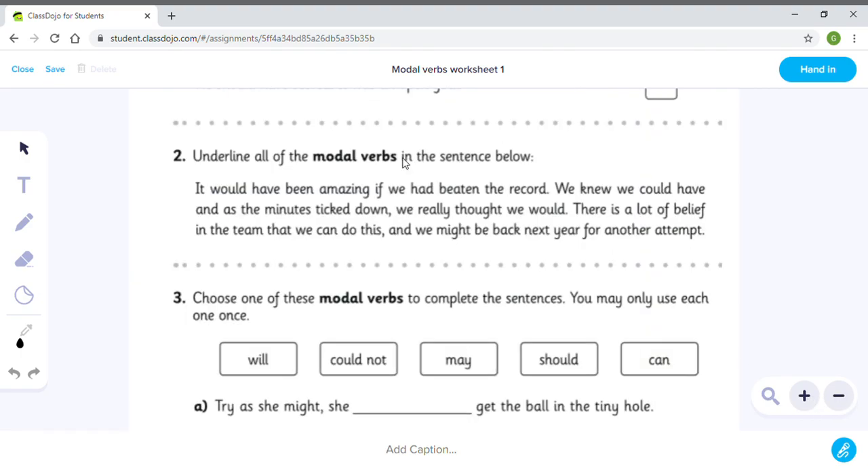
scroll(196, 244, up, 1)
scroll(196, 292, down, 4)
scroll(197, 305, up, 6)
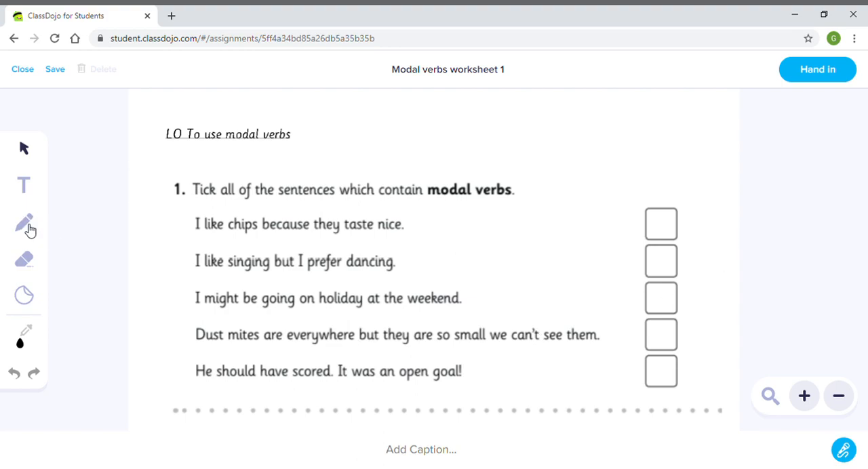
- Draw a trial pencil tick beside the holiday sentence in question 1 and erase it with the second-largest eraser size
click(28, 228)
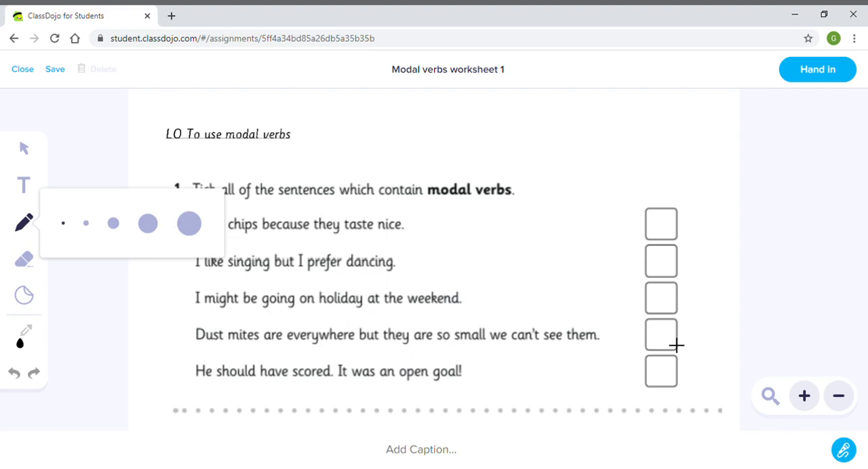
mouse_move(659, 301)
mouse_down()
mouse_move(669, 300)
mouse_move(693, 256)
mouse_up()
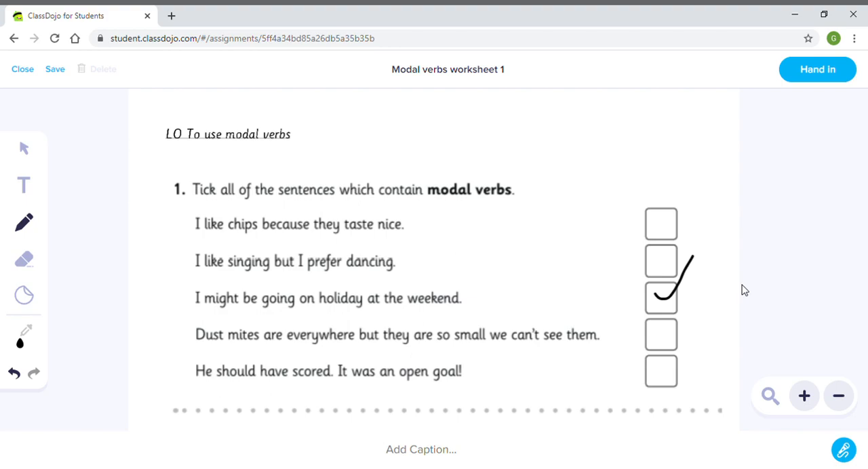
click(32, 268)
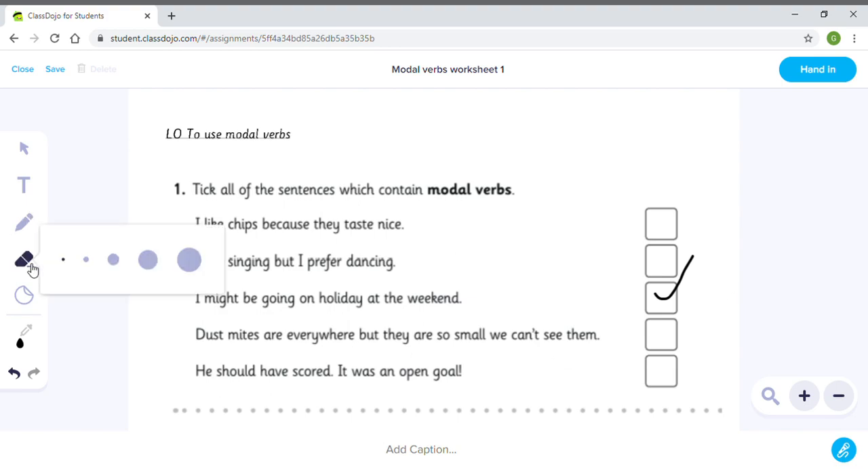
click(146, 264)
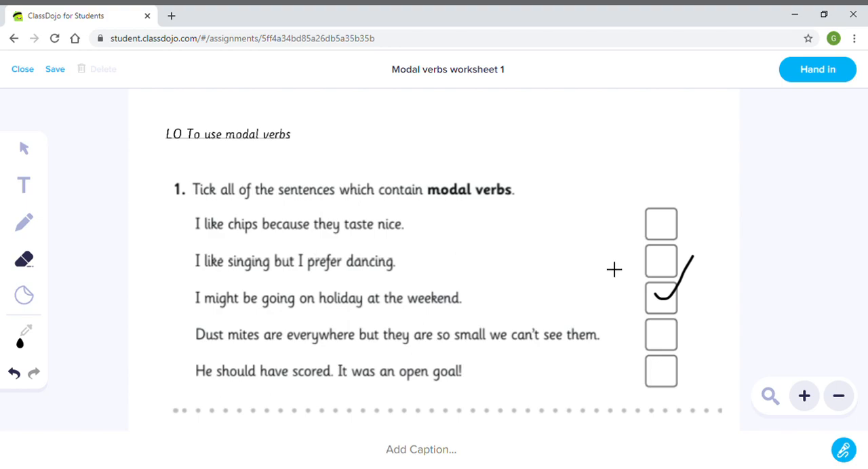
mouse_move(697, 270)
mouse_down()
mouse_move(683, 298)
mouse_move(661, 307)
mouse_up()
- Using the thinnest pencil, tick the box for the holiday sentence in question 1 and underline the word "might"
click(33, 225)
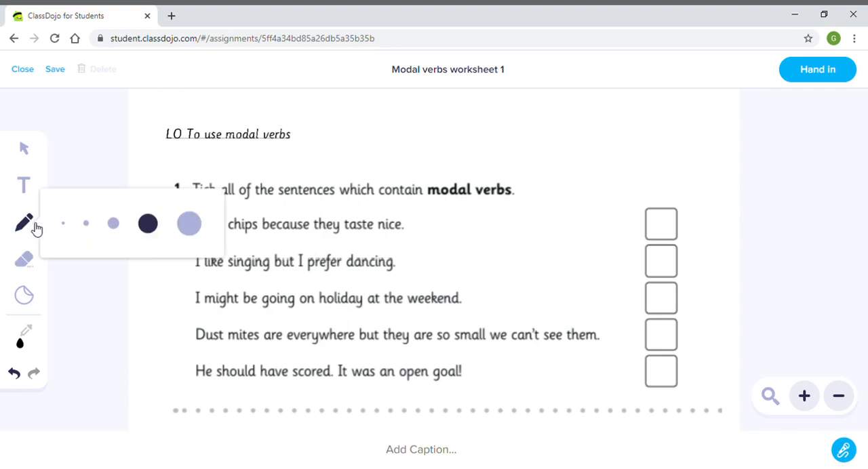
click(64, 224)
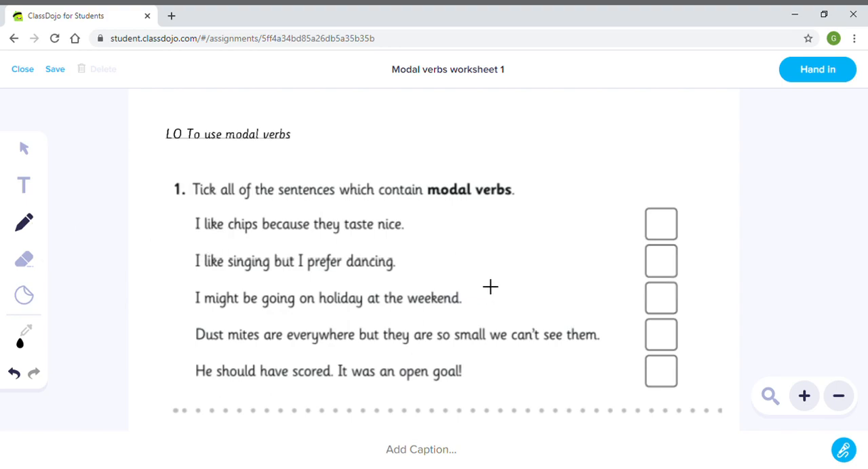
mouse_move(649, 295)
mouse_down()
mouse_move(659, 309)
mouse_move(675, 287)
mouse_up()
drag(216, 315, 245, 319)
click(25, 150)
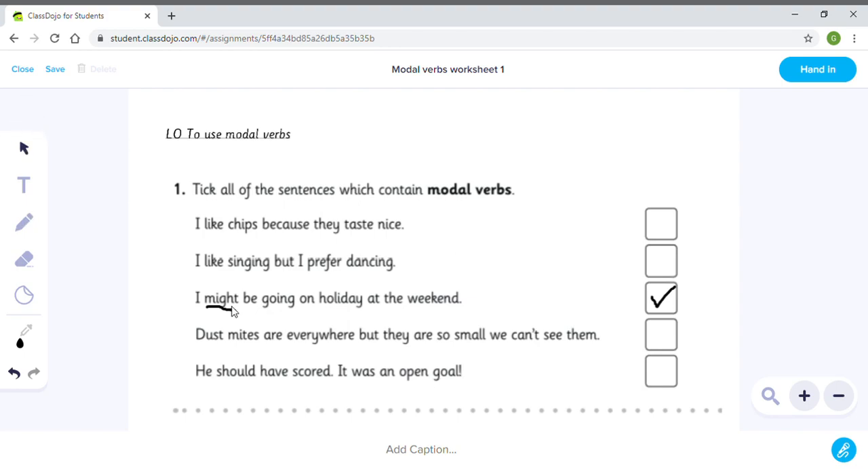
- Add the text "could not" on the blank in question 3a and widen its text box to fit one line
scroll(335, 345, down, 2)
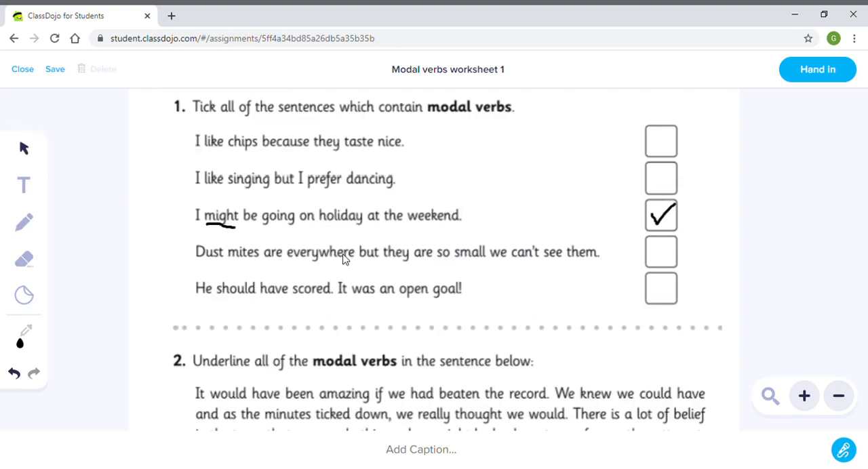
scroll(385, 271, up, 2)
scroll(406, 231, down, 1)
scroll(610, 230, up, 1)
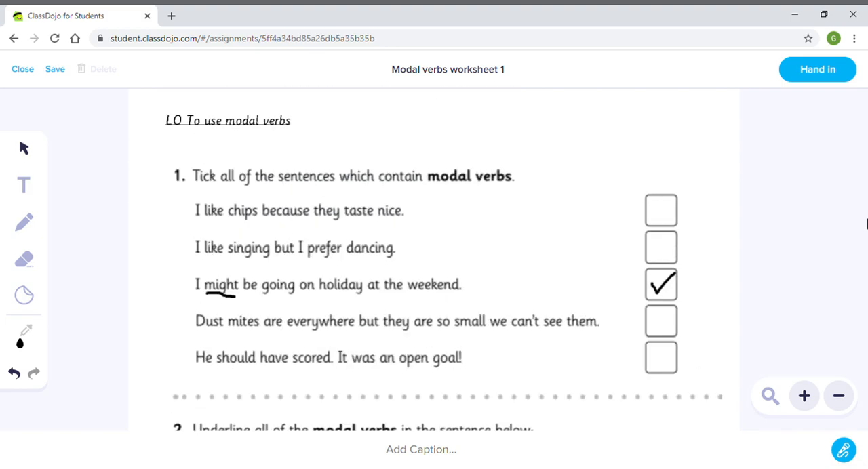
click(838, 396)
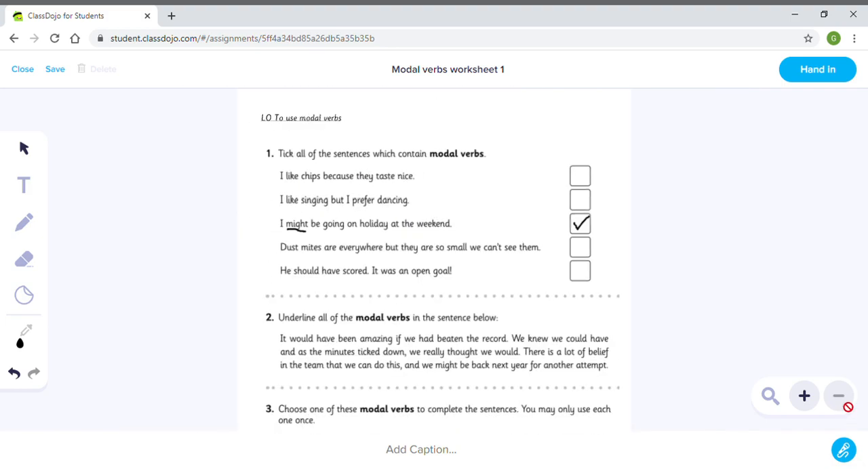
scroll(502, 407, down, 5)
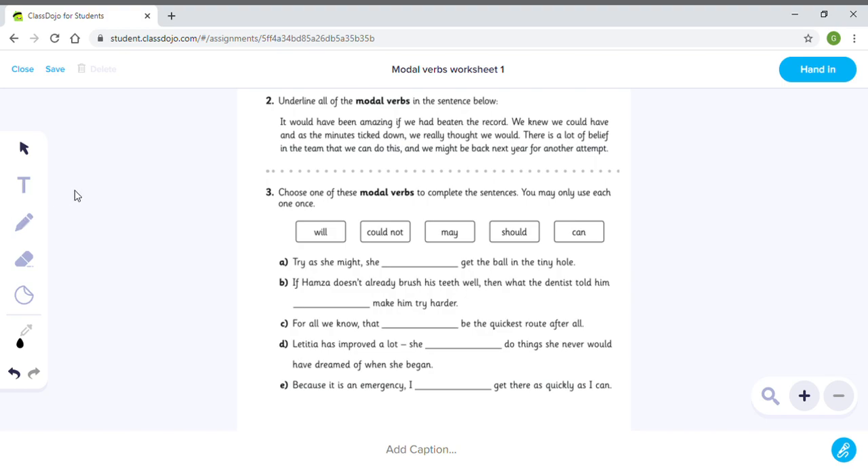
click(27, 184)
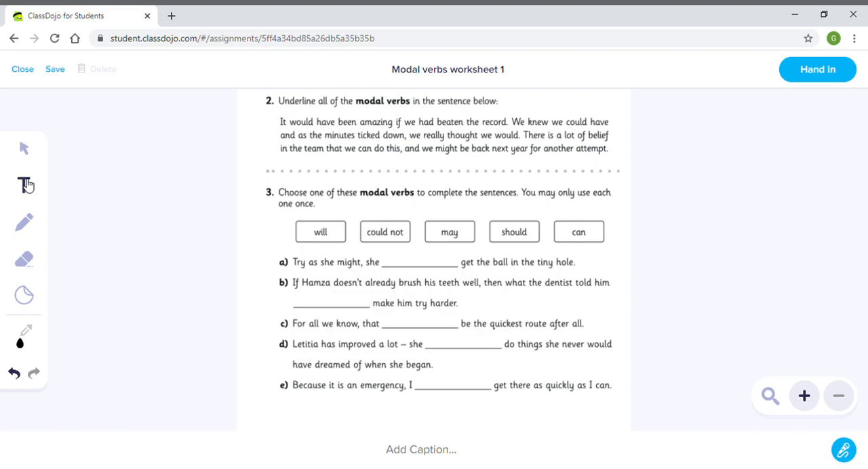
click(384, 258)
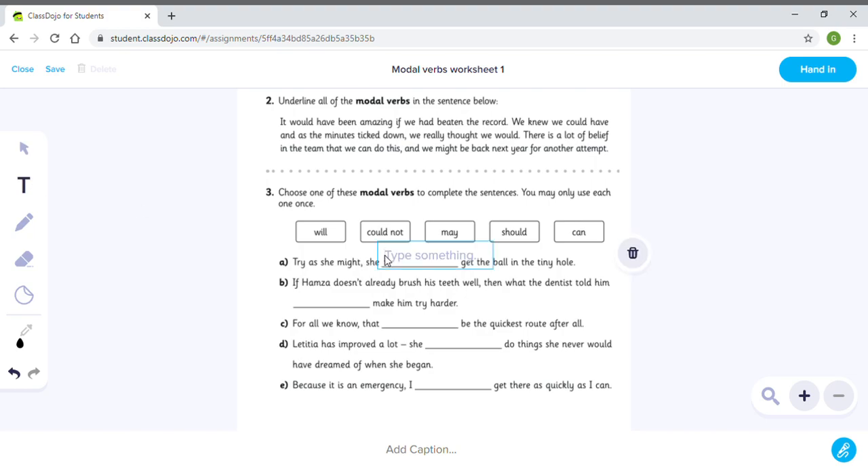
text(could not)
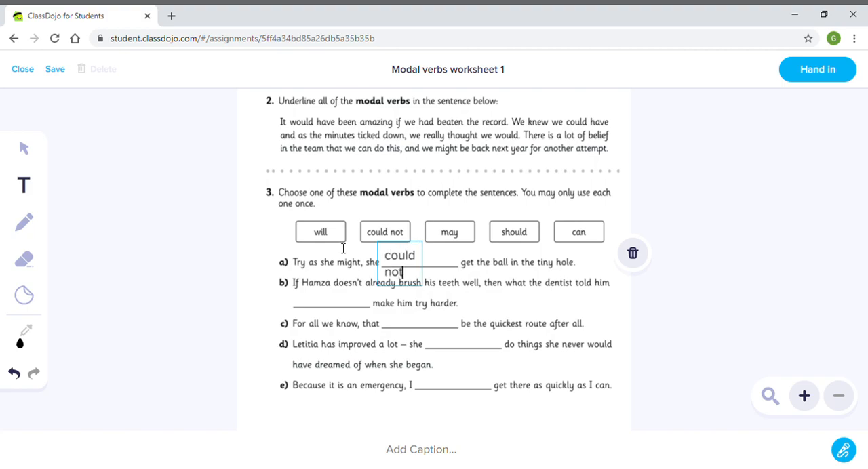
click(21, 146)
drag(431, 266, 456, 274)
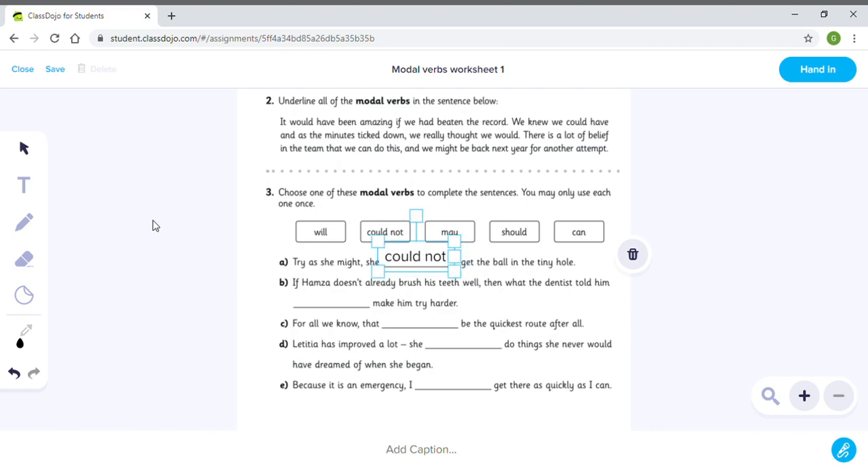
- Place an empty text box on the blank in question 3b and hand in the worksheet
click(32, 188)
click(293, 300)
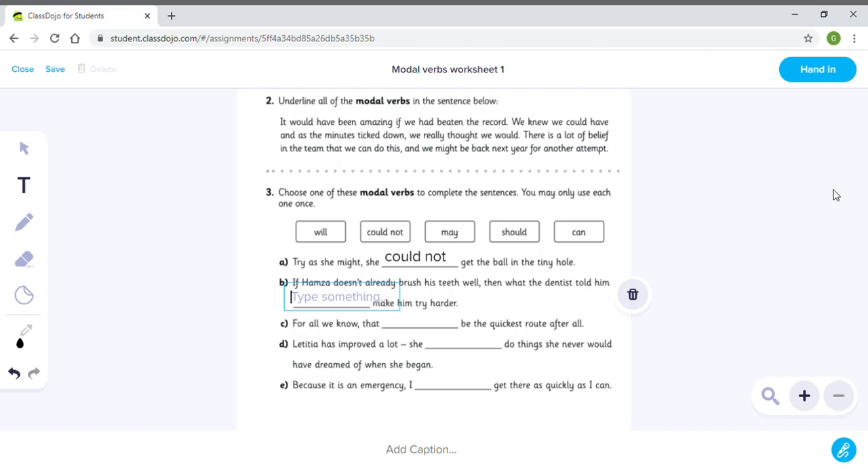
click(817, 70)
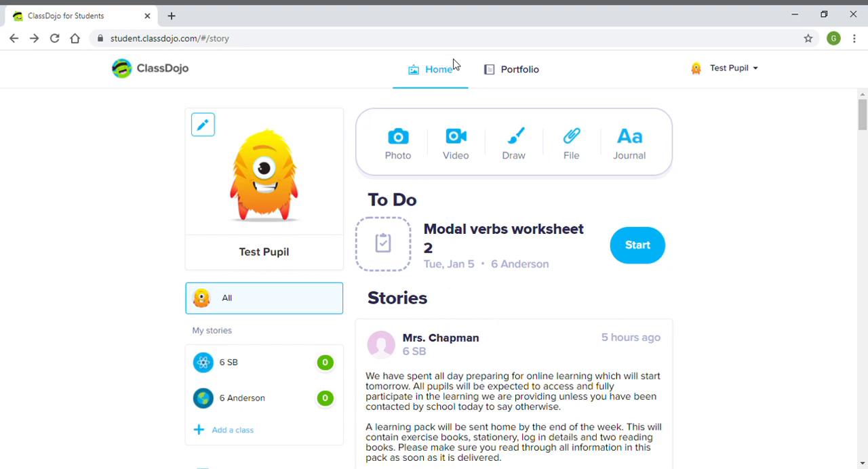
- Open the portfolio and look over the handed-in worksheet under My Portfolio
click(508, 78)
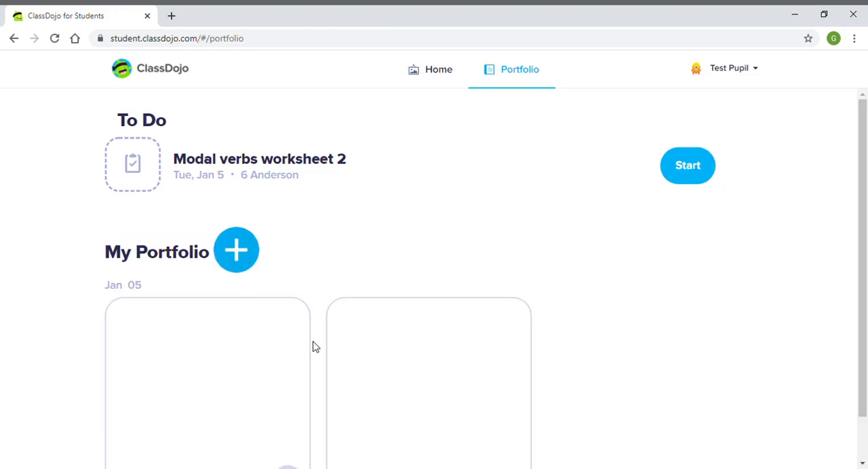
drag(862, 173, 866, 259)
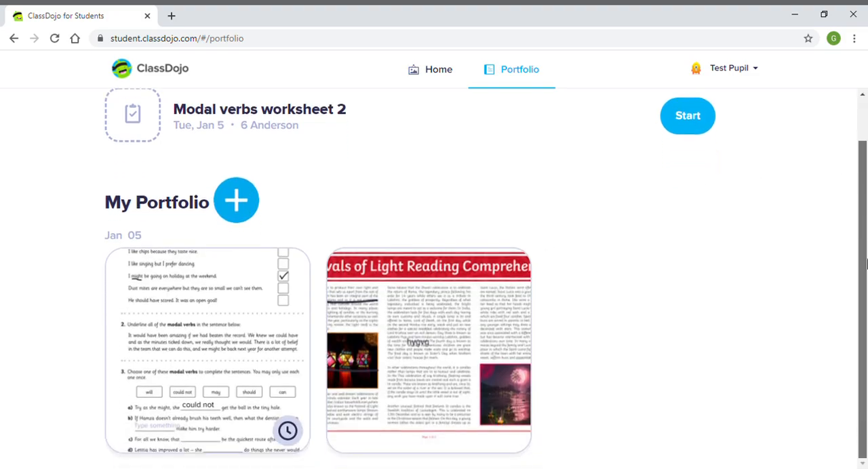
drag(619, 303, 865, 314)
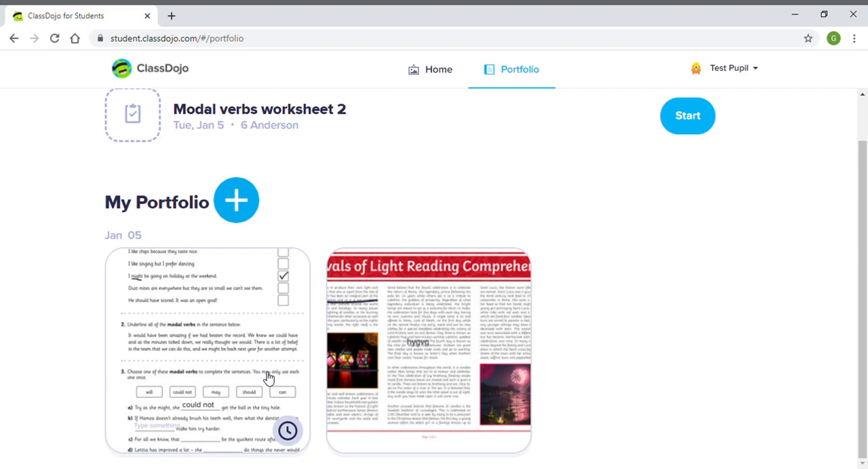
drag(865, 221, 865, 178)
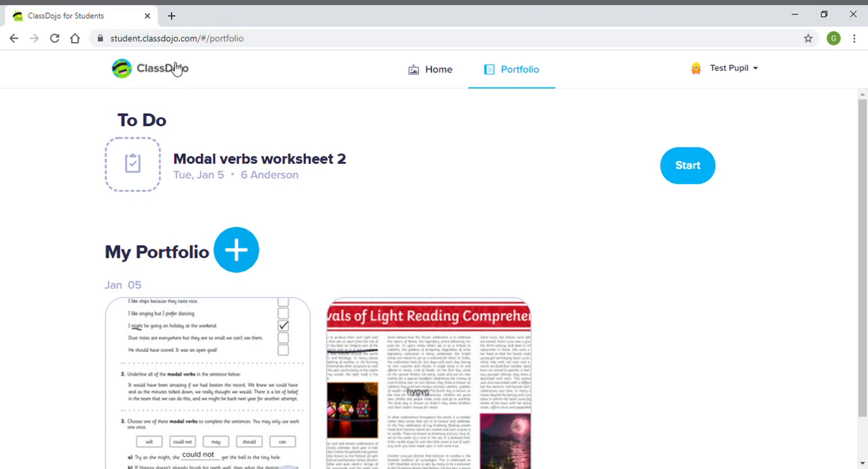
- Create a journal entry reading "At the edge of the water, a shadow loomed over her." and hand it in
click(436, 76)
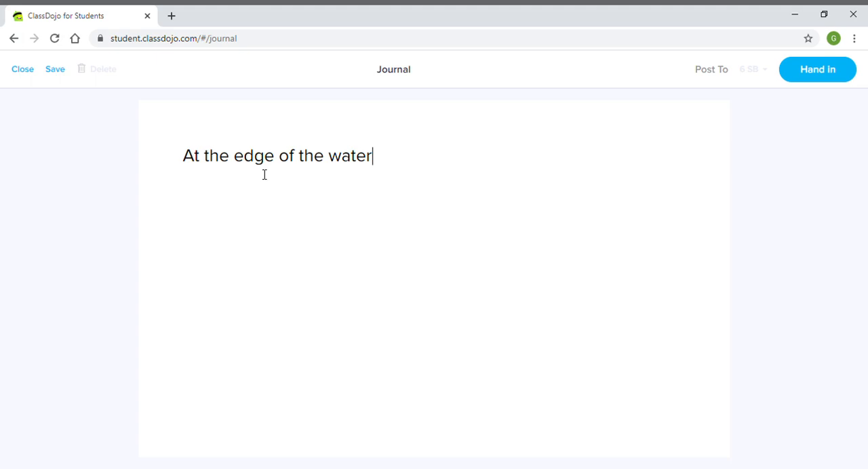
text(, a shadow loomee)
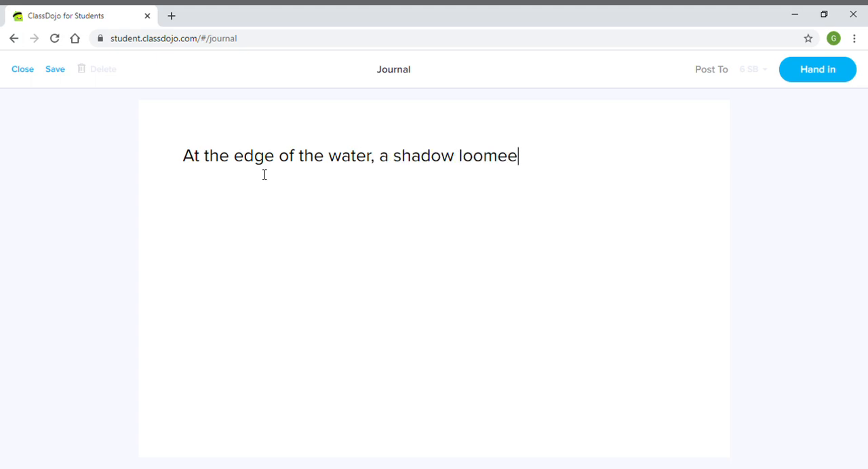
key(BackSpace)
text(d over her.)
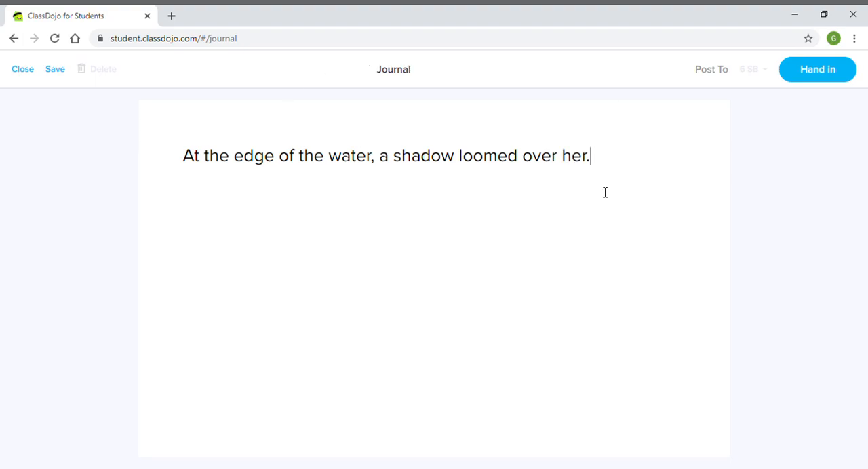
click(825, 68)
- Return to the portfolio and check the submitted journal entry and its status marker
click(512, 70)
scroll(474, 339, down, 1)
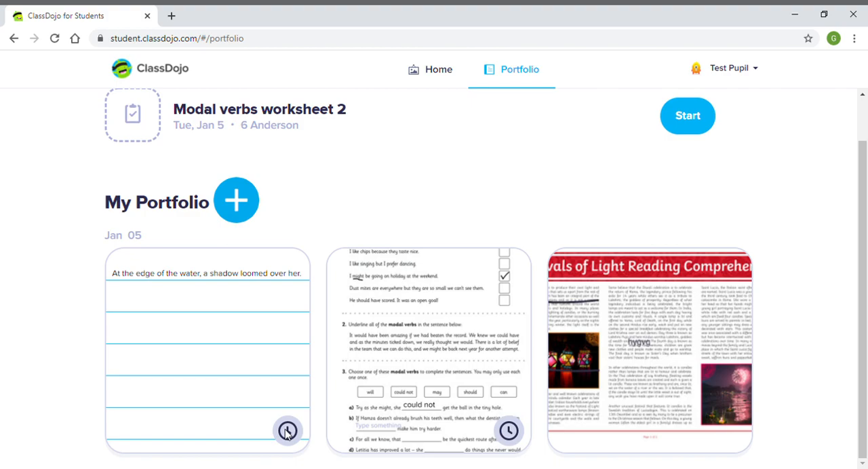
scroll(864, 339, up, 1)
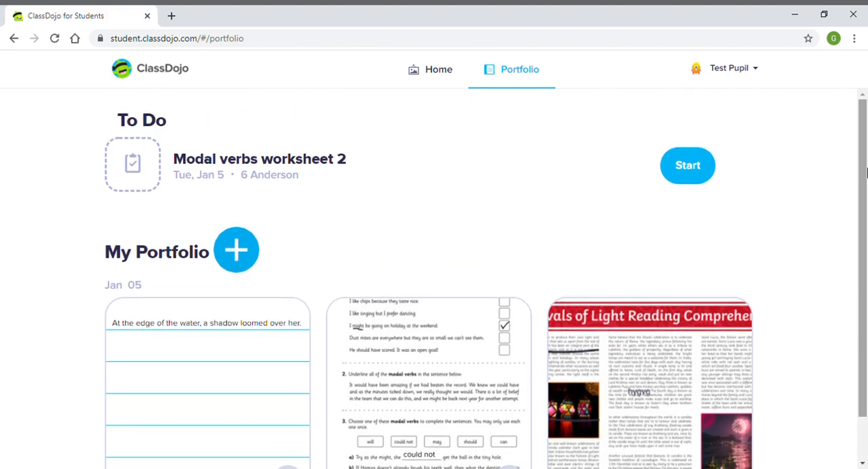